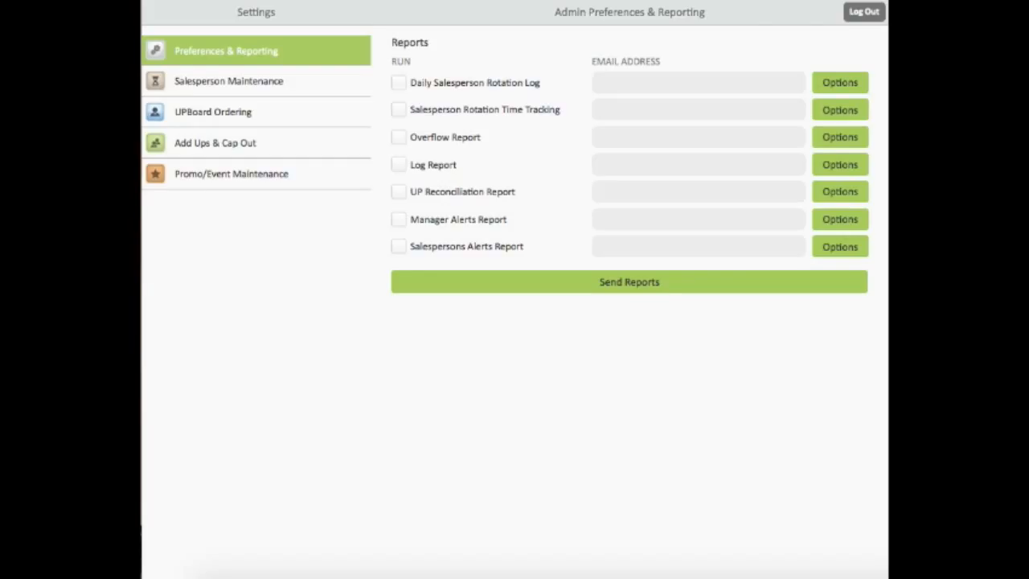
# - Tick Daily Salesperson Rotation Log, enter the recipient's e-mail address, and bring up its options
pyautogui.click(398, 83)
pyautogui.click(605, 83)
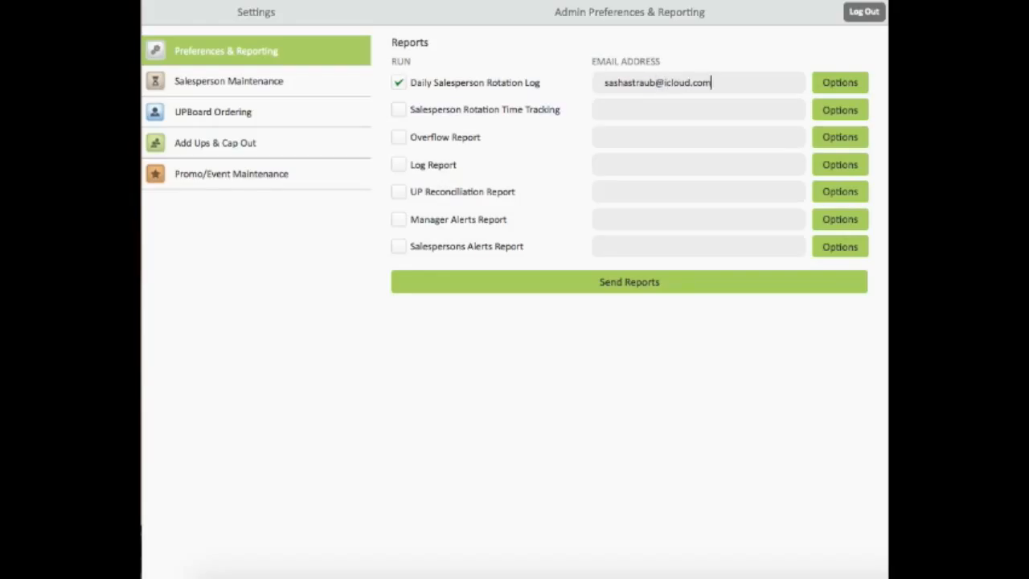
pyautogui.click(840, 82)
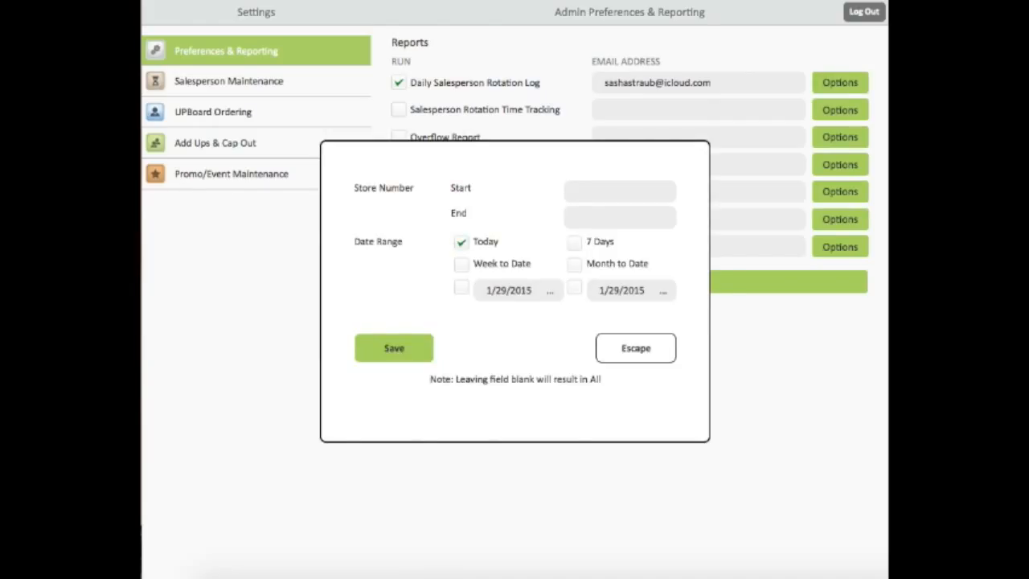
# - Restrict the rotation log to store 002 with a custom 01/04/2015–01/10/2015 date range and save
pyautogui.click(618, 191)
pyautogui.write('002')
pyautogui.click(619, 217)
pyautogui.write('002')
pyautogui.click(461, 288)
pyautogui.click(511, 290)
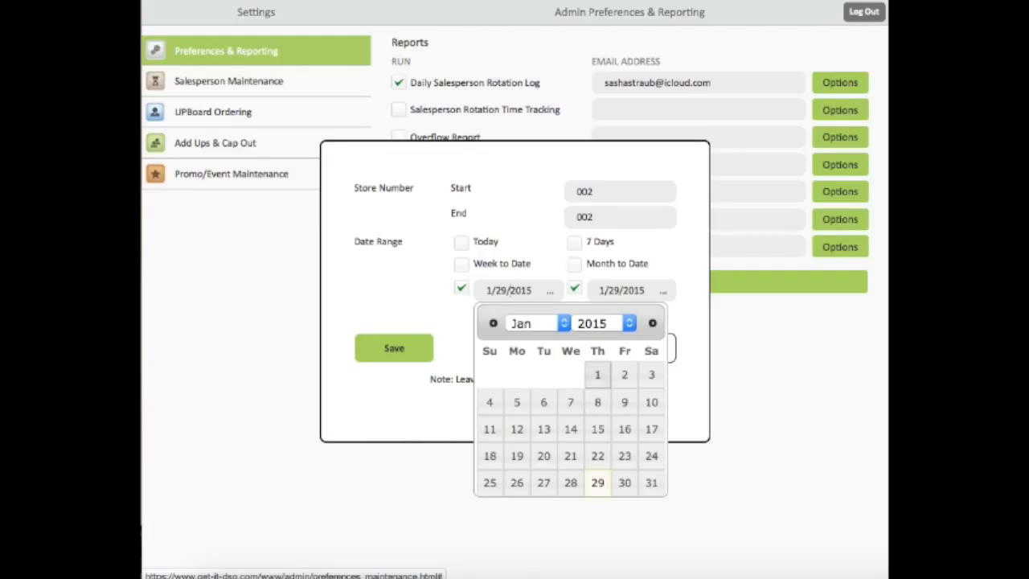
pyautogui.click(490, 402)
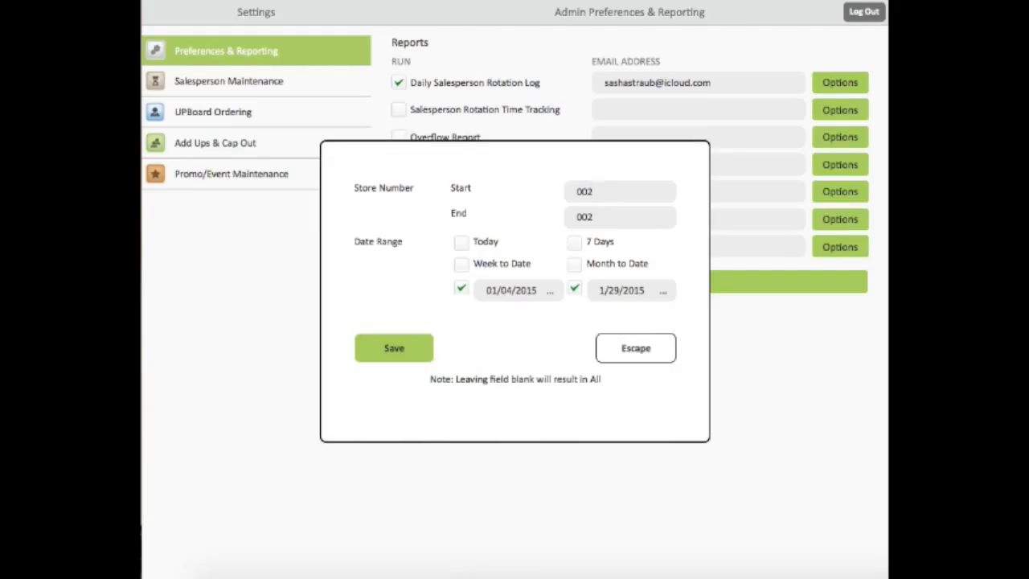
pyautogui.click(642, 290)
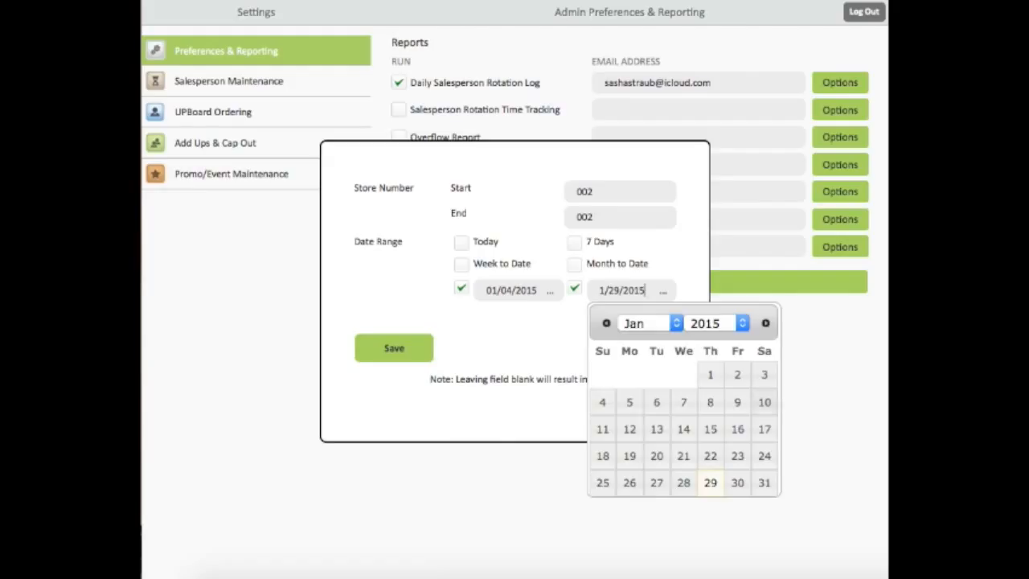
pyautogui.click(765, 402)
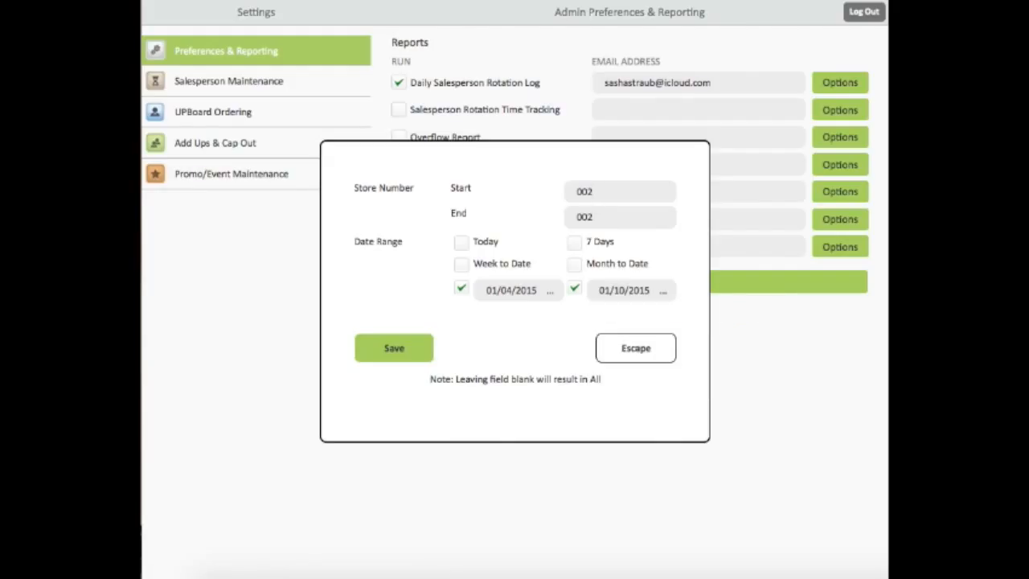
pyautogui.click(393, 347)
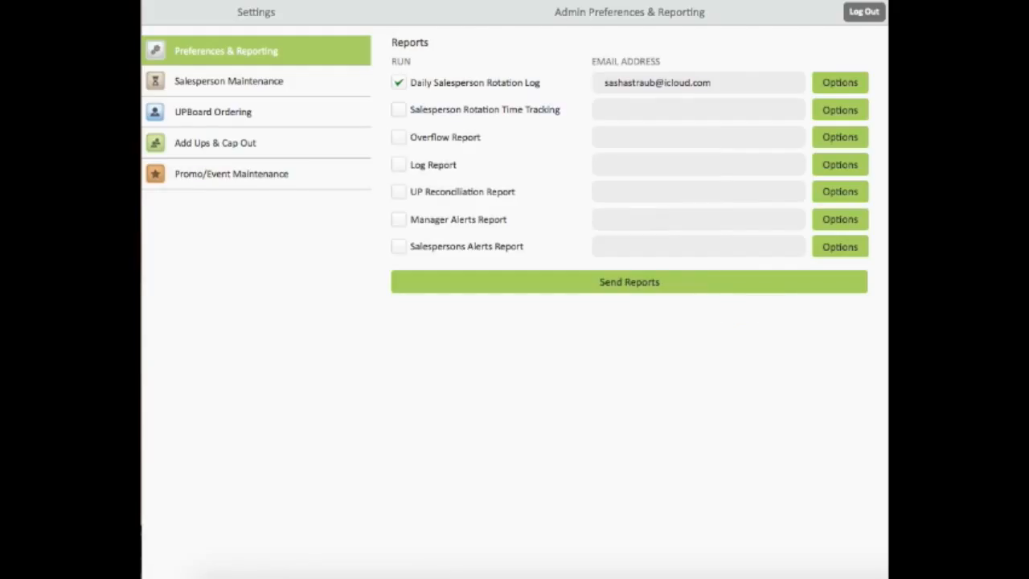
# - Send the checked report, then tick Salesperson Rotation Time Tracking and Overflow Report and their e-mail fields
pyautogui.click(629, 281)
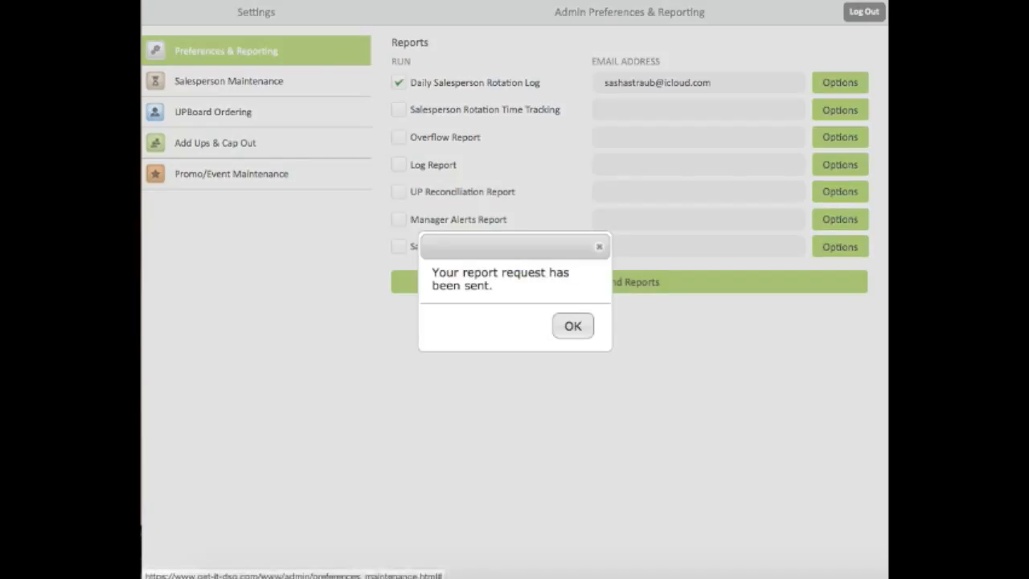
pyautogui.click(573, 325)
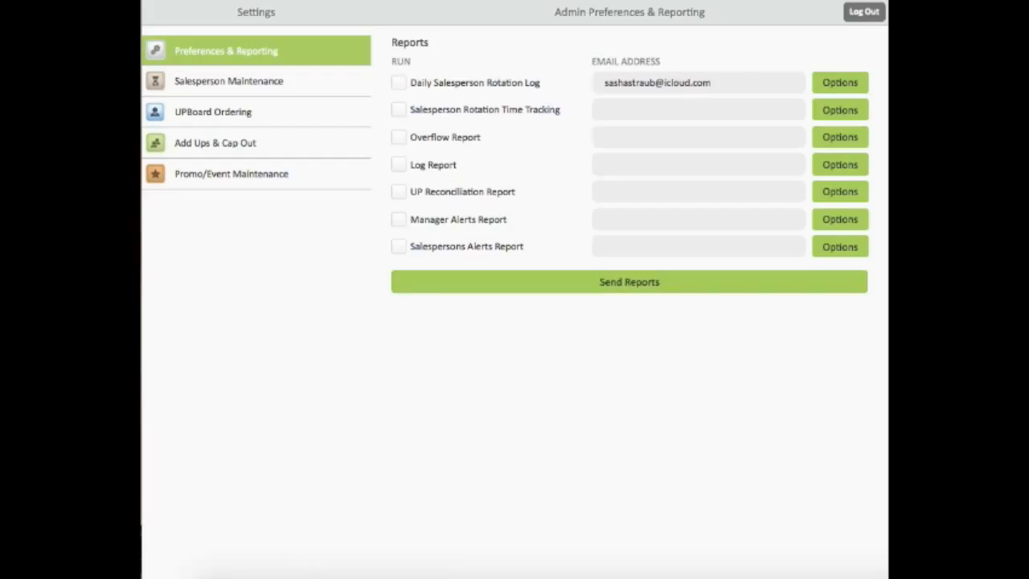
pyautogui.click(399, 110)
pyautogui.click(399, 138)
pyautogui.click(605, 110)
pyautogui.click(605, 138)
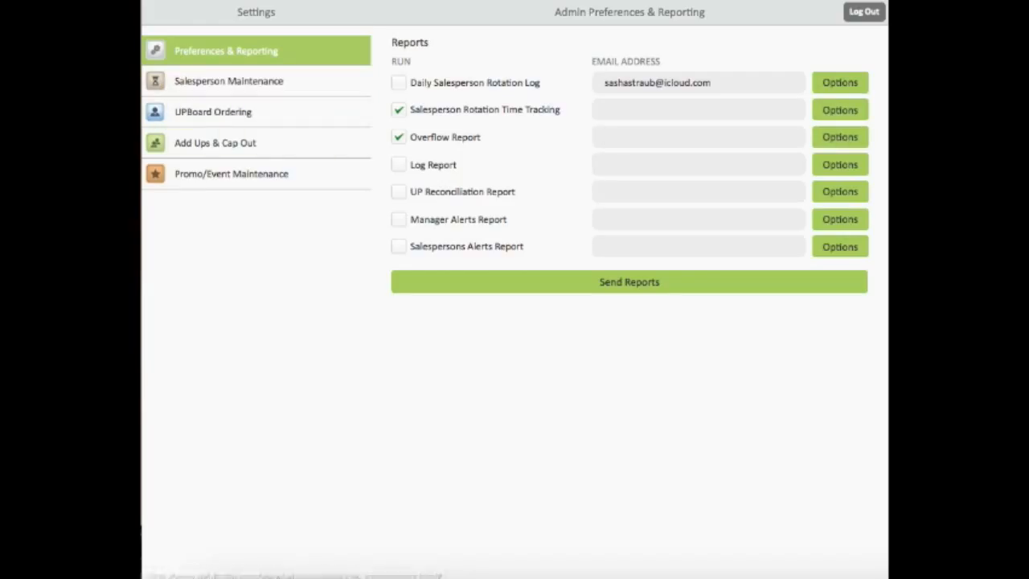
# - In Salesperson Maintenance, search by the salesperson's name and open the store 002 match
pyautogui.click(256, 81)
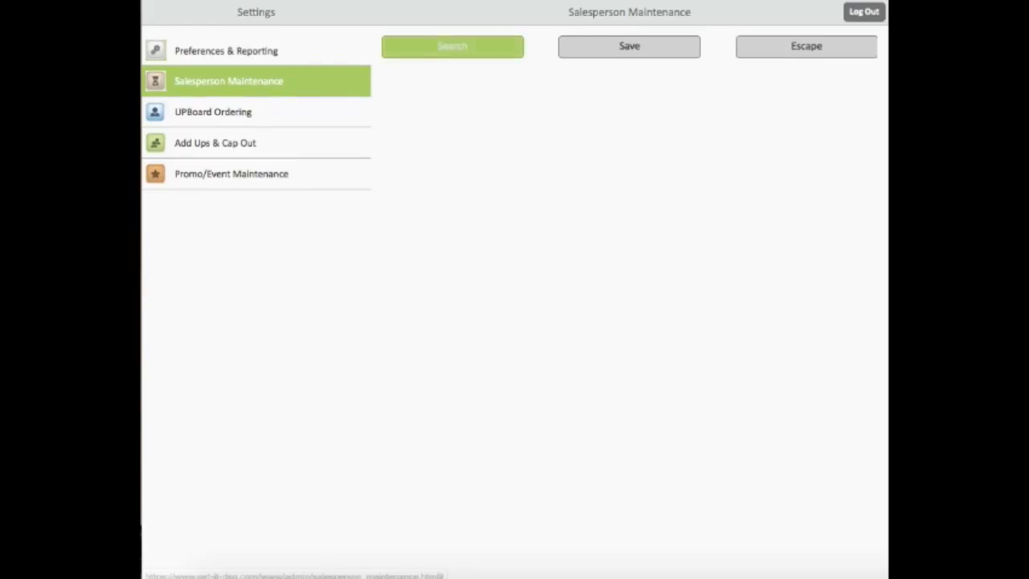
pyautogui.click(451, 45)
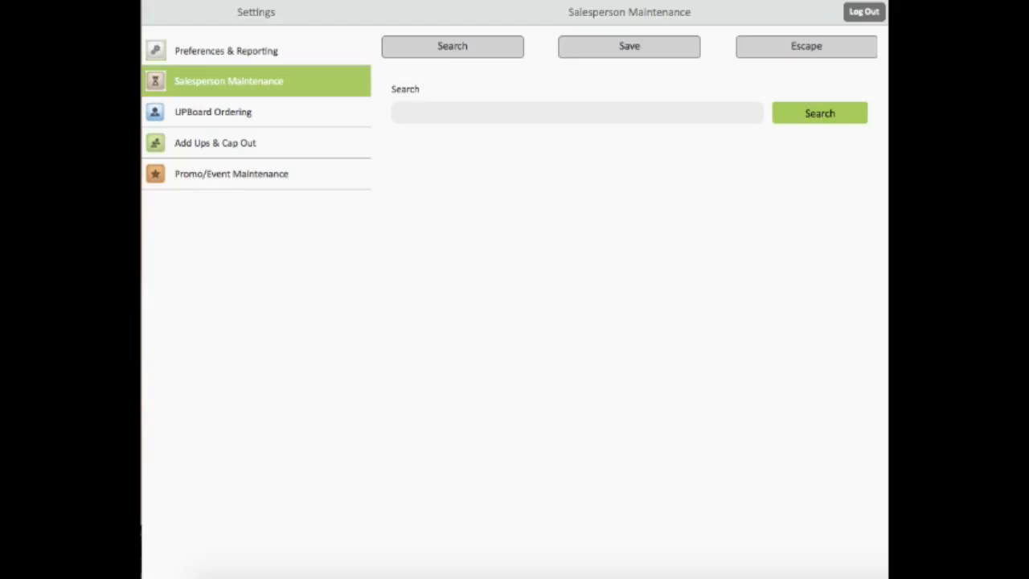
pyautogui.write('glen')
pyautogui.click(820, 114)
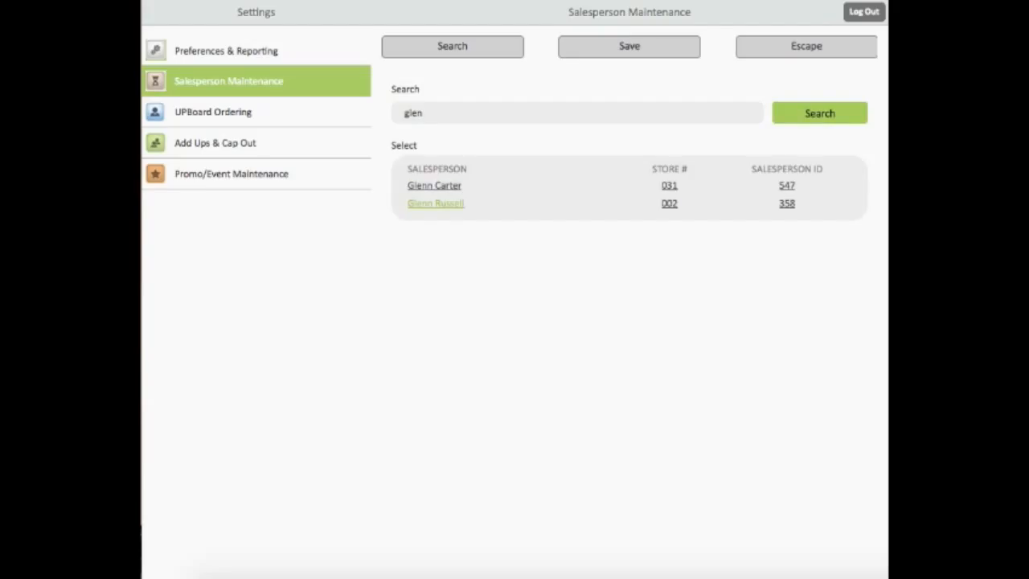
pyautogui.click(436, 204)
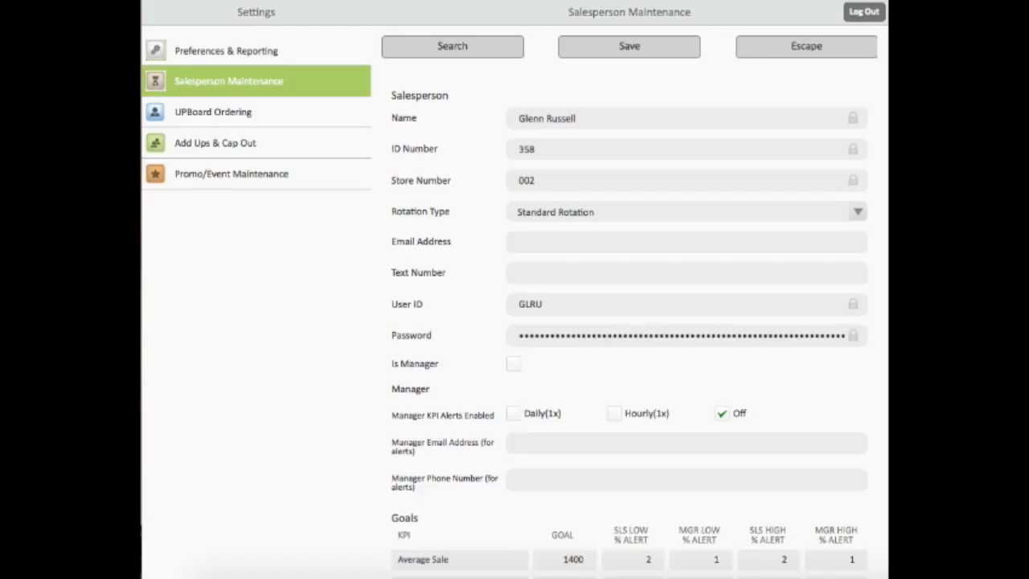
pyautogui.click(858, 213)
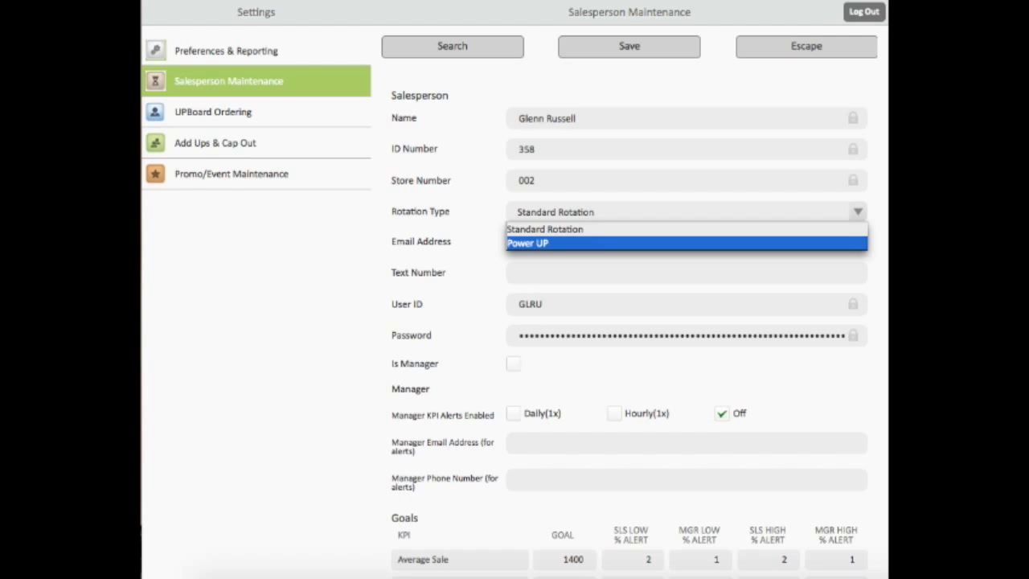
pyautogui.press('Escape')
pyautogui.scroll(-5, 514, 322)
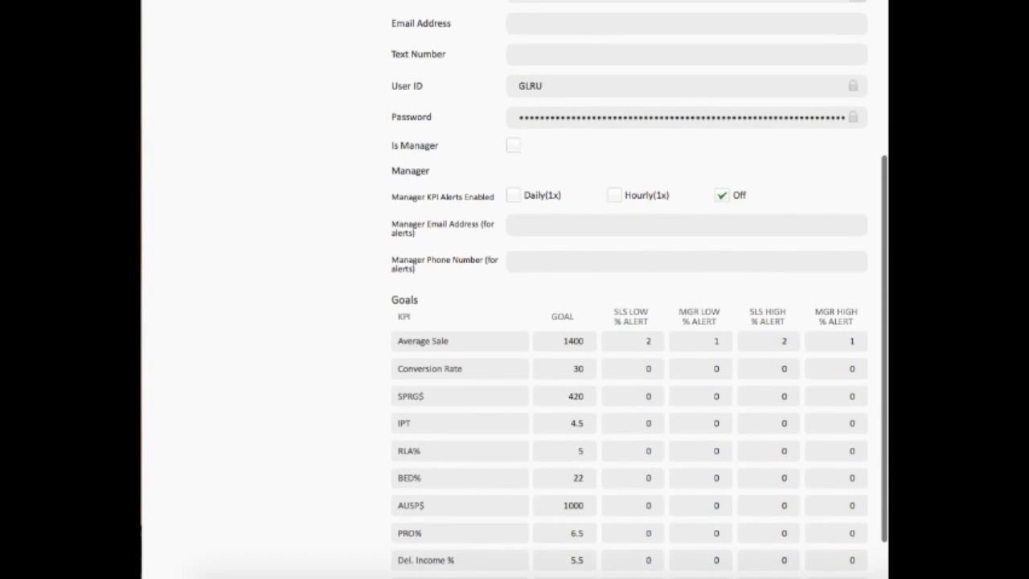
pyautogui.scroll(-2, 638, 290)
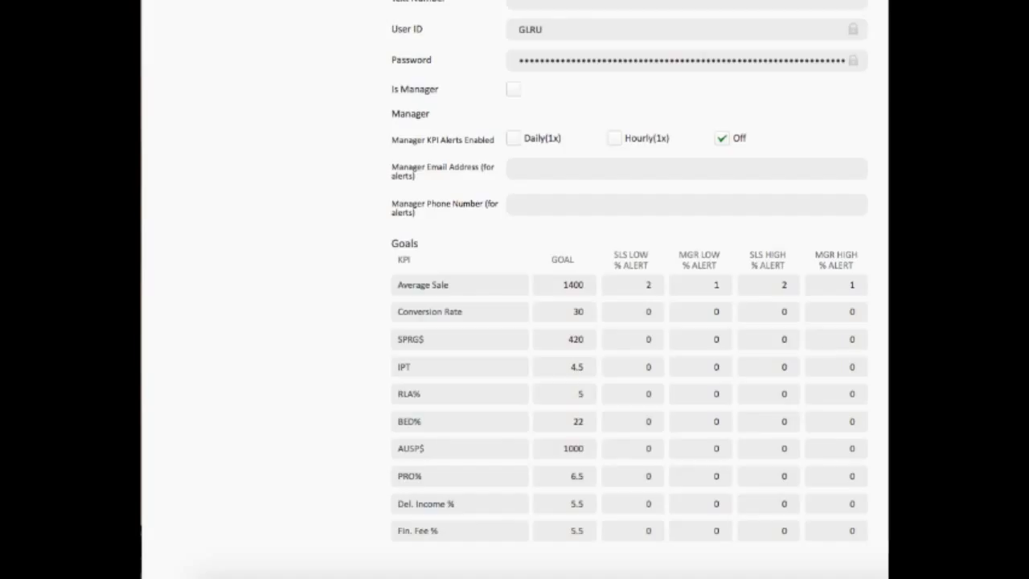
# - Turn on Daily(1x) manager KPI alerts and enter the manager's alert e-mail address
pyautogui.click(514, 138)
pyautogui.press('Tab')
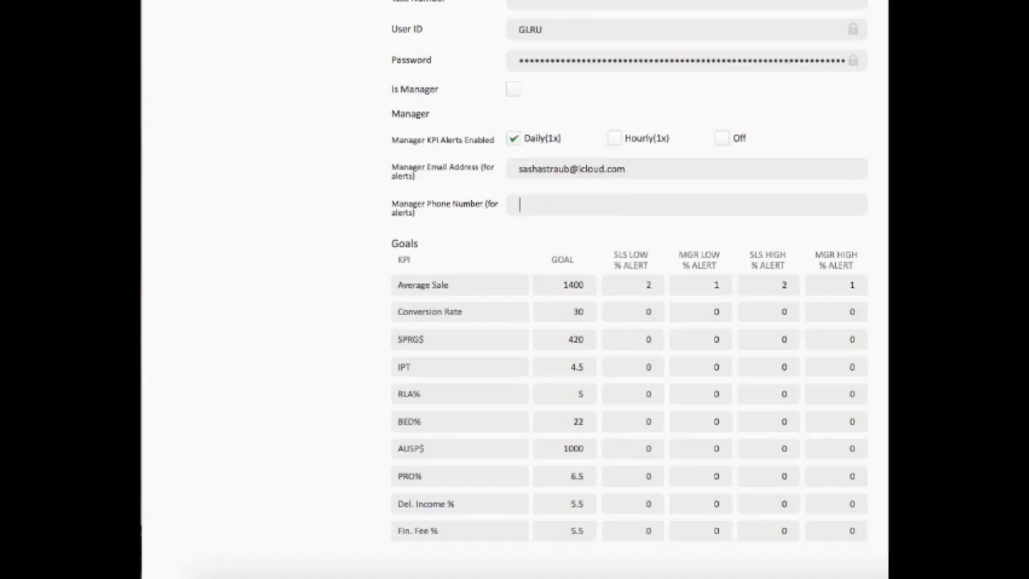
# - Set SPRG$ MGR LOW and MGR HIGH alerts to 2 and Average Sale MGR HIGH to 0
pyautogui.doubleClick(649, 339)
pyautogui.press('Tab')
pyautogui.write('2')
pyautogui.press('Tab')
pyautogui.press('Tab')
pyautogui.write('2')
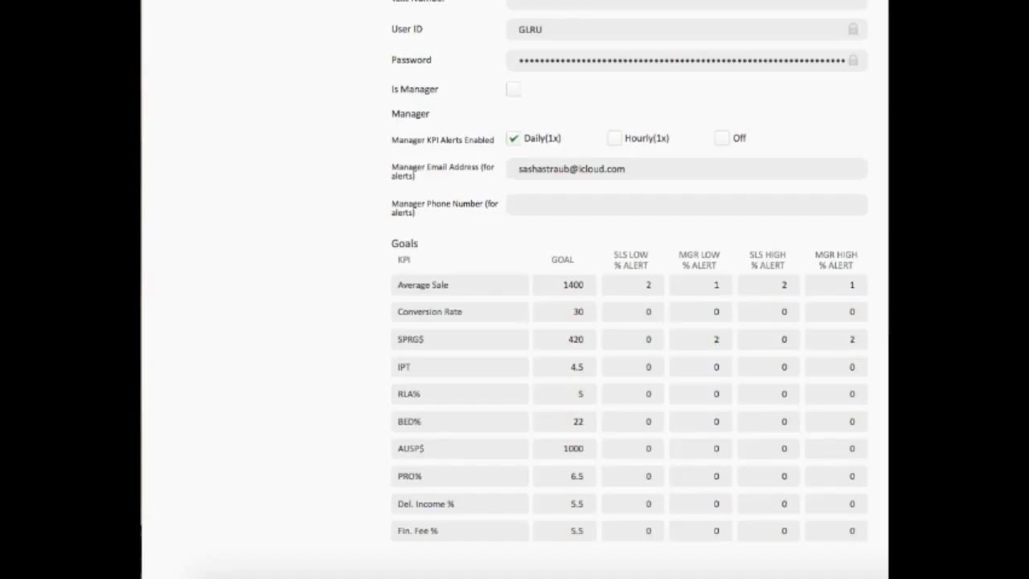
pyautogui.doubleClick(853, 285)
pyautogui.write('0')
# - Save the salesperson's alert and goal changes, then go to UPBoard Ordering
pyautogui.scroll(3, 626, 321)
pyautogui.scroll(3, 627, 321)
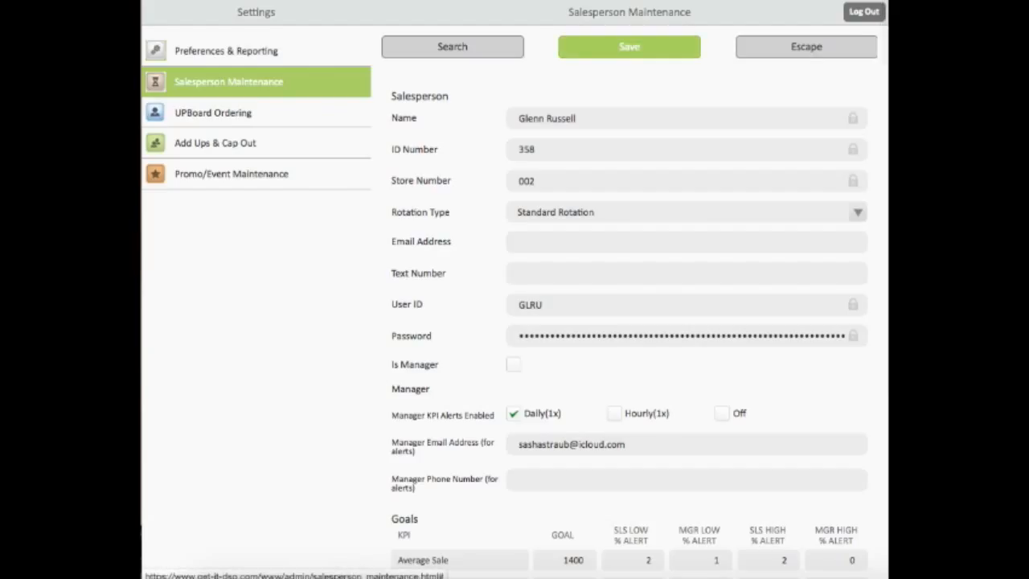
pyautogui.click(629, 46)
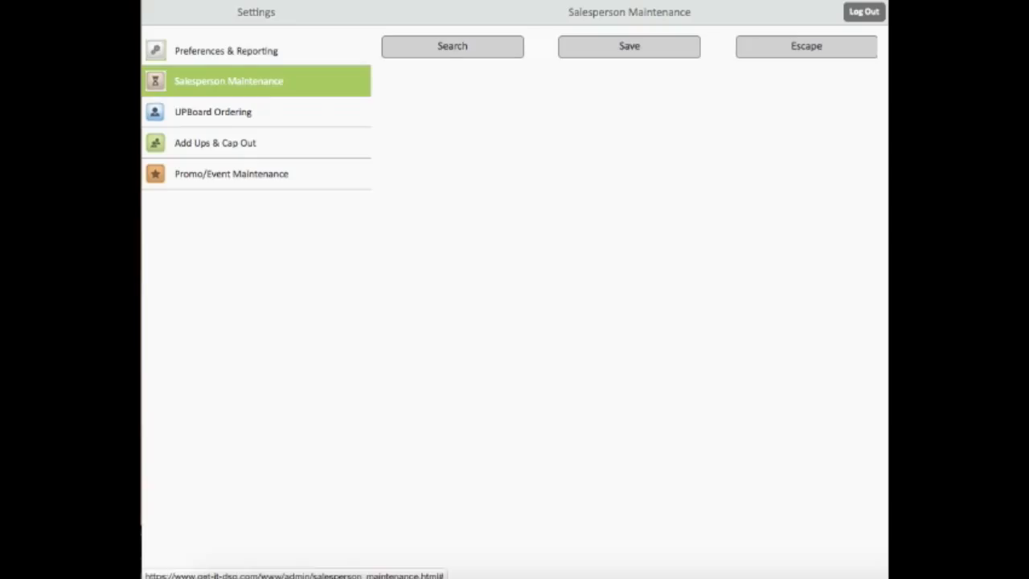
pyautogui.click(213, 112)
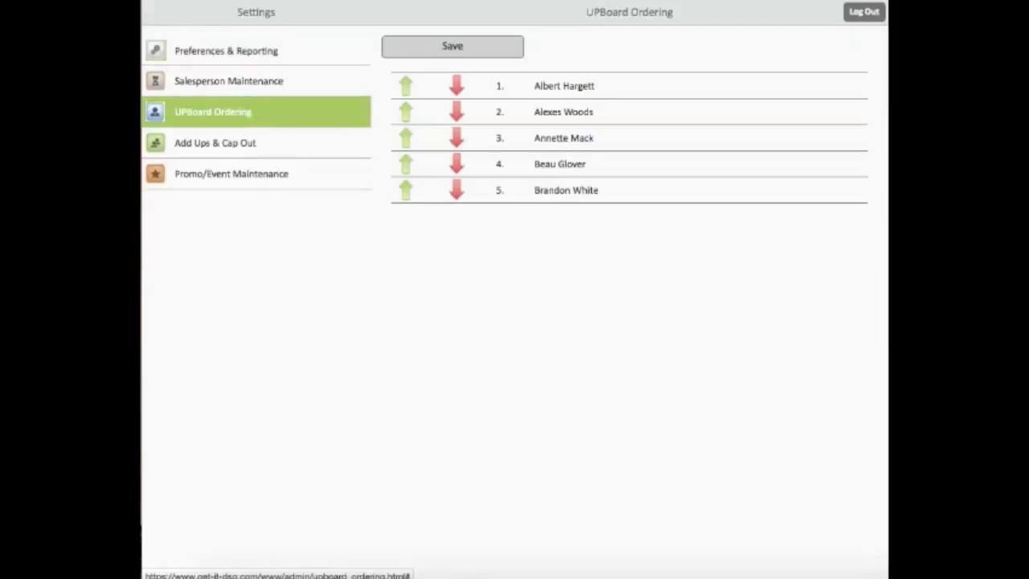